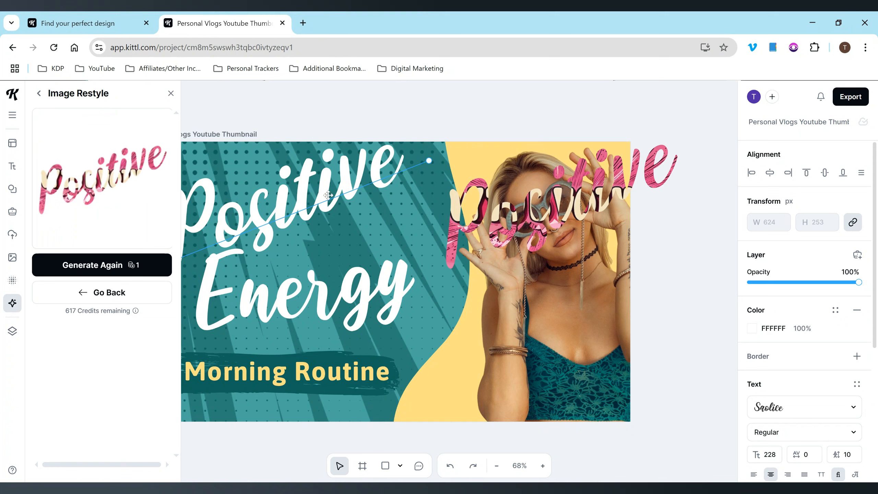
# Move the restyled "Positive" image from the woman's photo onto the teal headline area, and set the restyle prompt to "bold pink"
pyautogui.click(603, 169)
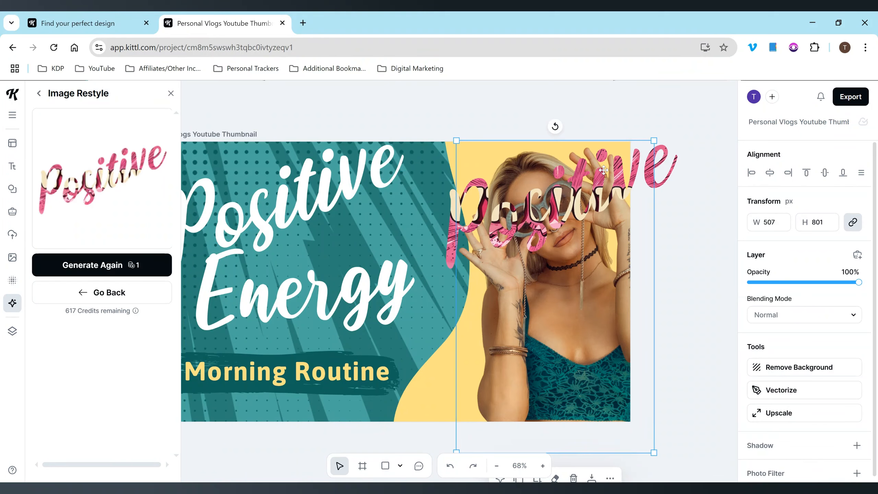
pyautogui.moveTo(603, 169); pyautogui.dragTo(405, 192)
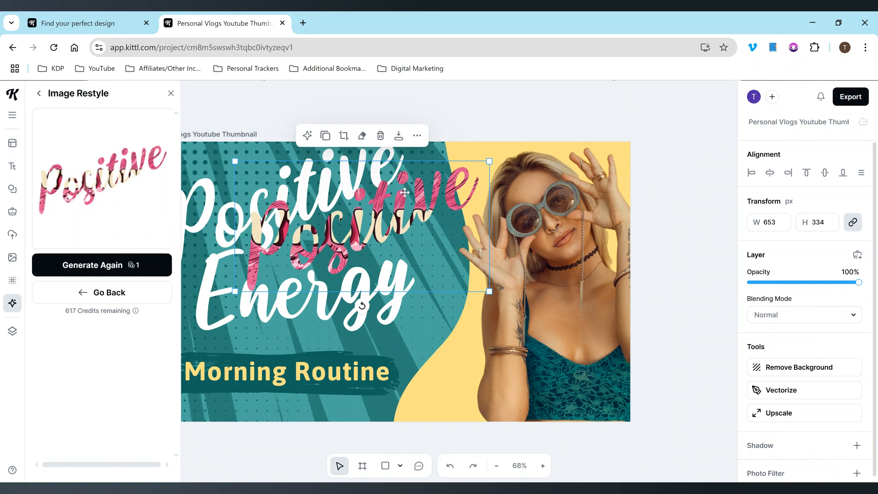
pyautogui.click(99, 298)
pyautogui.doubleClick(99, 298)
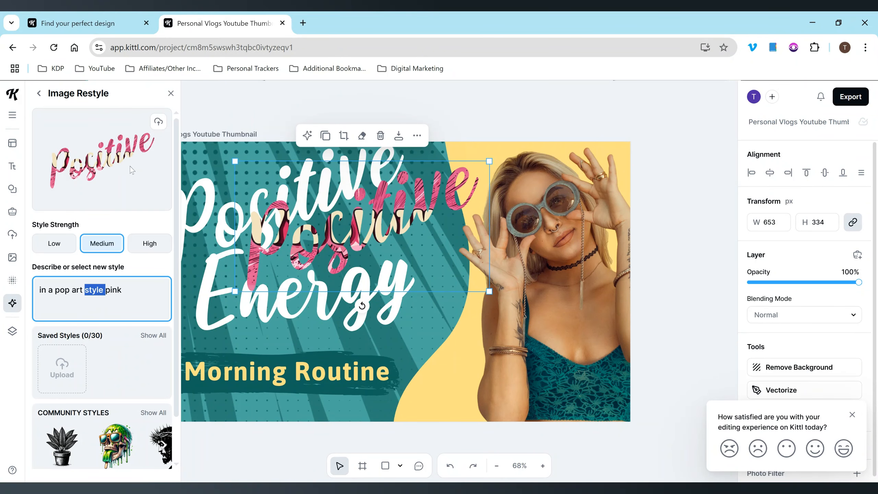
pyautogui.hotkey('ctrl', 'a')
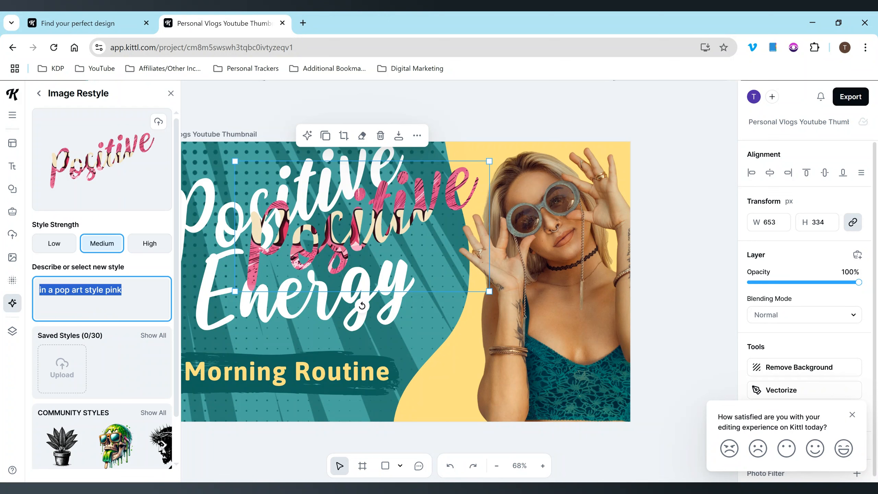
pyautogui.write('bold p')
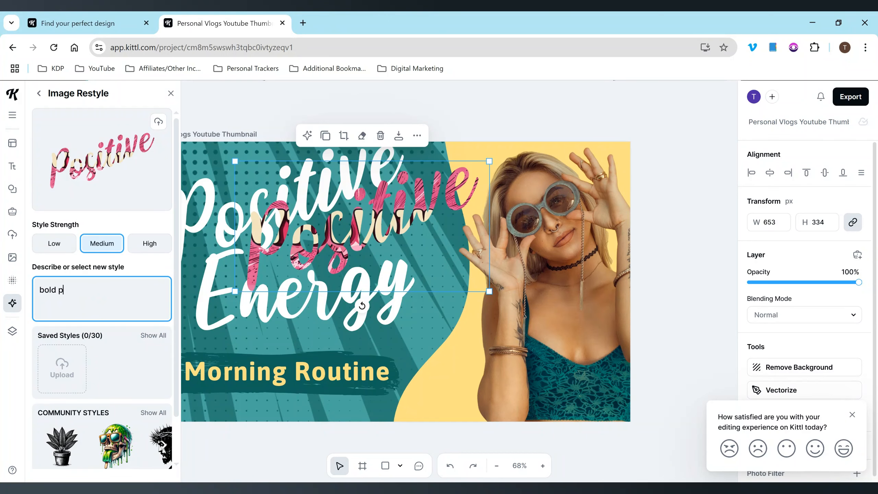
pyautogui.write('ink')
# Try generating a "bold pink" restyle of the selected "Positive" image at Medium style strength
pyautogui.click(163, 249)
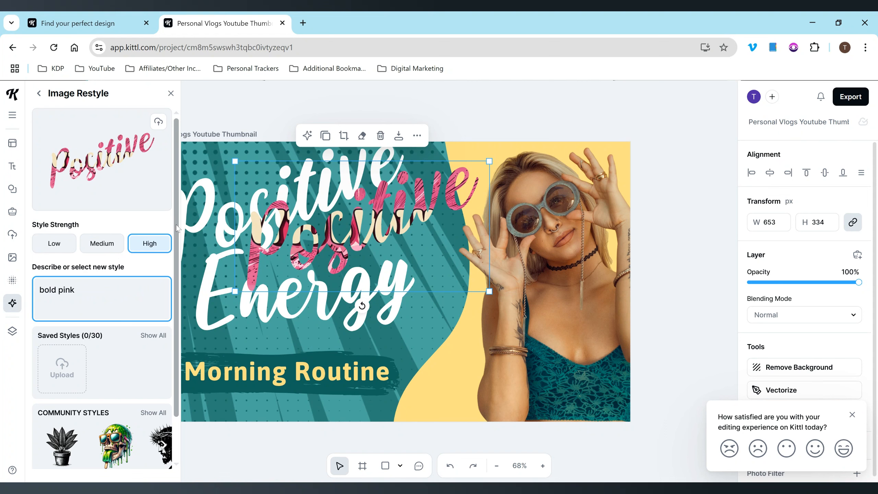
pyautogui.click(102, 244)
pyautogui.click(54, 244)
pyautogui.click(102, 243)
pyautogui.scroll(-2, 172, 318)
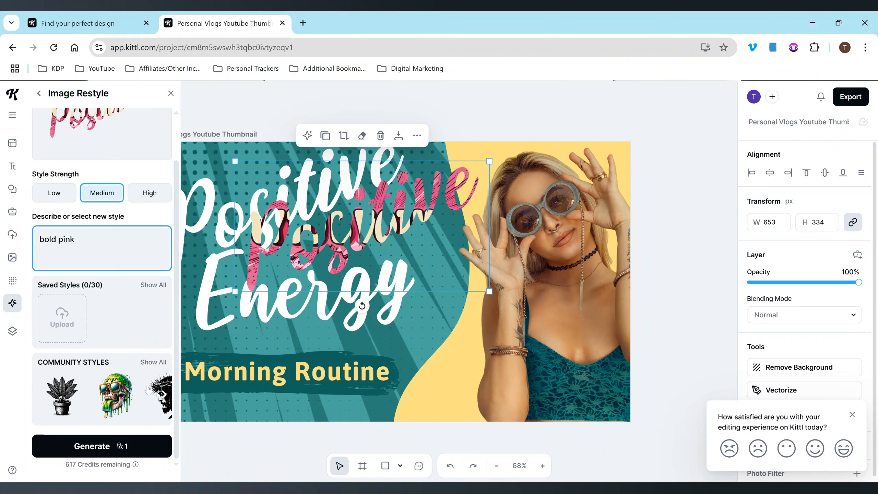
pyautogui.click(130, 447)
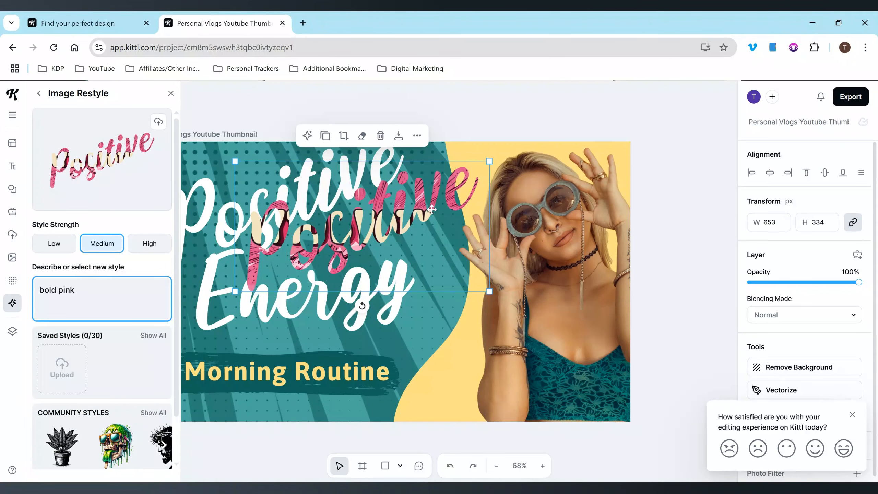
# Delete the restyled "Positive" image lying over the headline, and extend the restyle prompt to "bold pink pop"
pyautogui.click(479, 310)
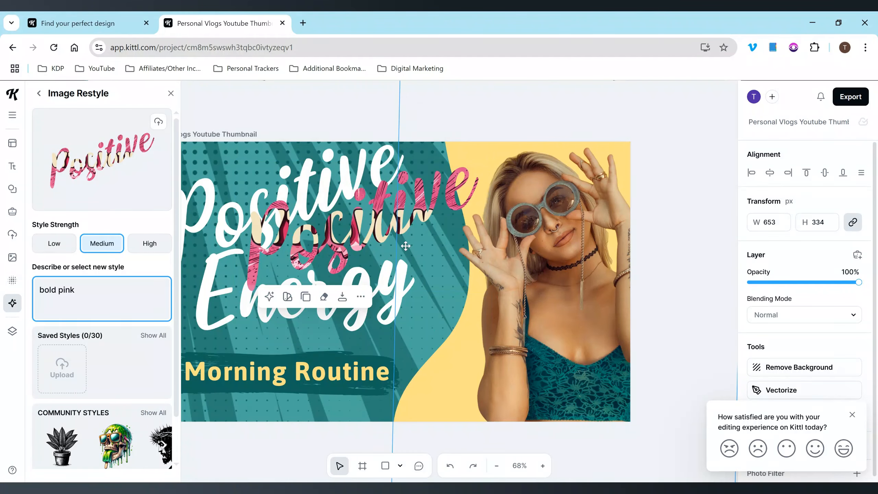
pyautogui.click(394, 227)
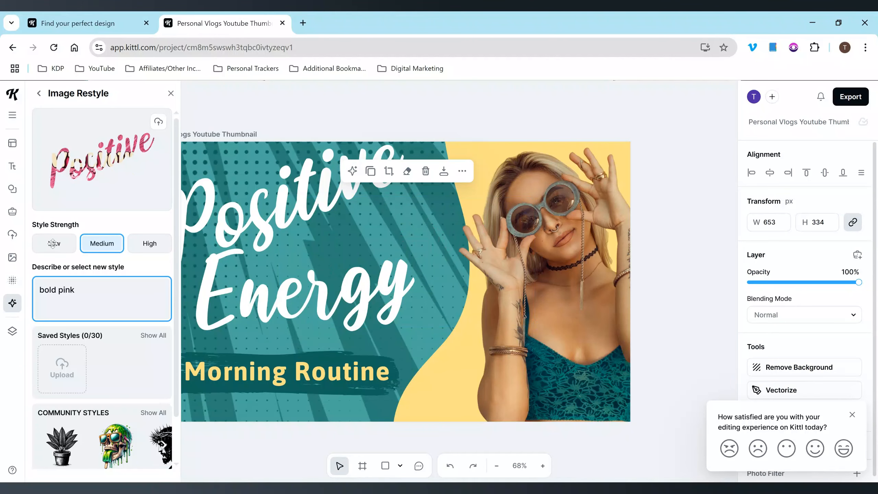
pyautogui.write('grap')
pyautogui.press('BackSpace')
pyautogui.press('BackSpace')
pyautogui.press('BackSpace')
pyautogui.press('BackSpace')
pyautogui.write('pop')
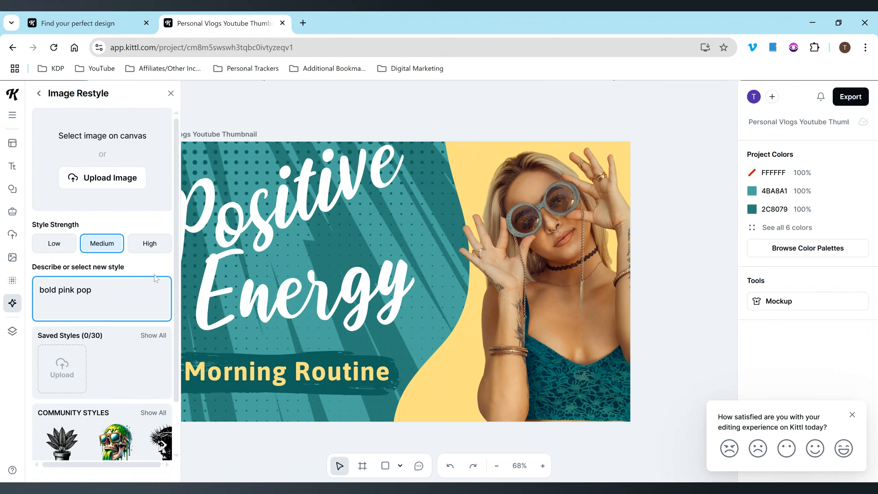
# Use the white "Positive" headline as the source image and generate its restyle
pyautogui.moveTo(176, 299); pyautogui.dragTo(177, 398)
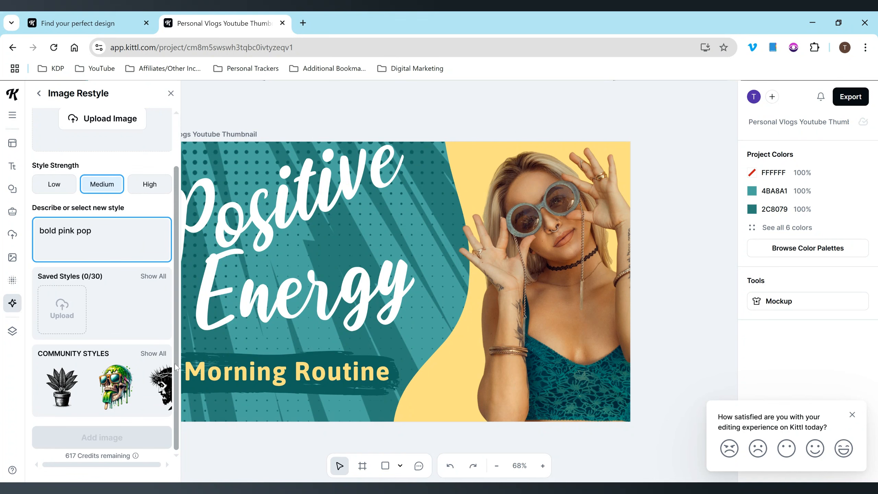
pyautogui.moveTo(177, 364); pyautogui.dragTo(176, 238)
pyautogui.click(325, 198)
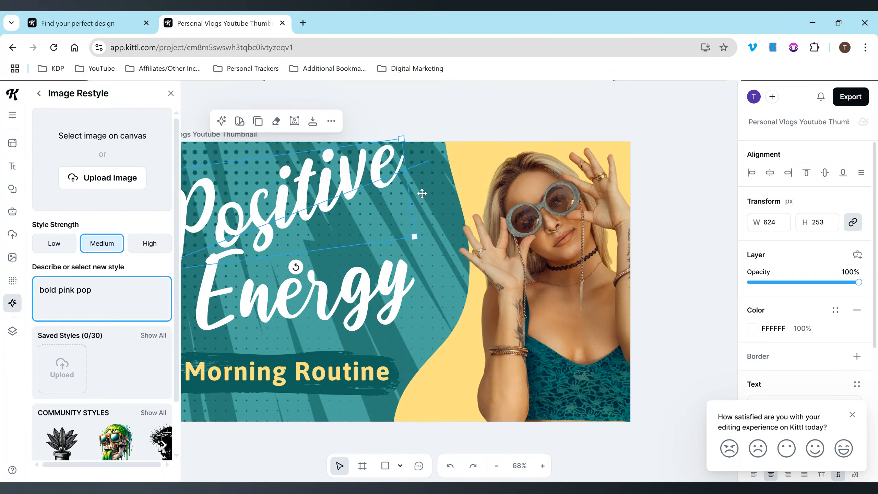
pyautogui.scroll(-2, 145, 345)
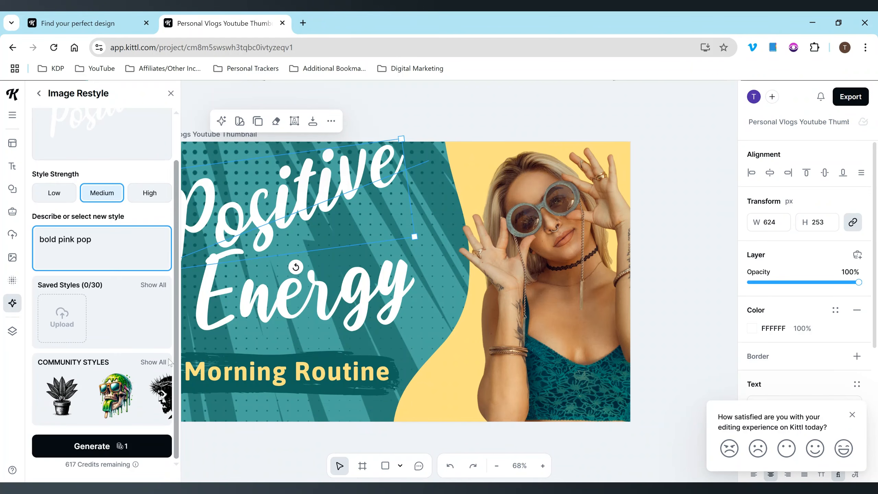
pyautogui.click(127, 448)
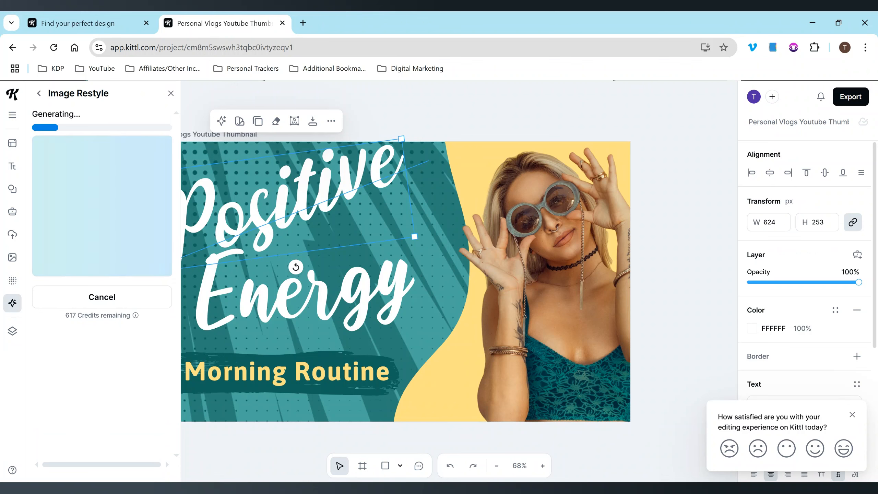
# Delete the woman's photo and move the newly restyled "Positive" image over the white headline
pyautogui.click(567, 279)
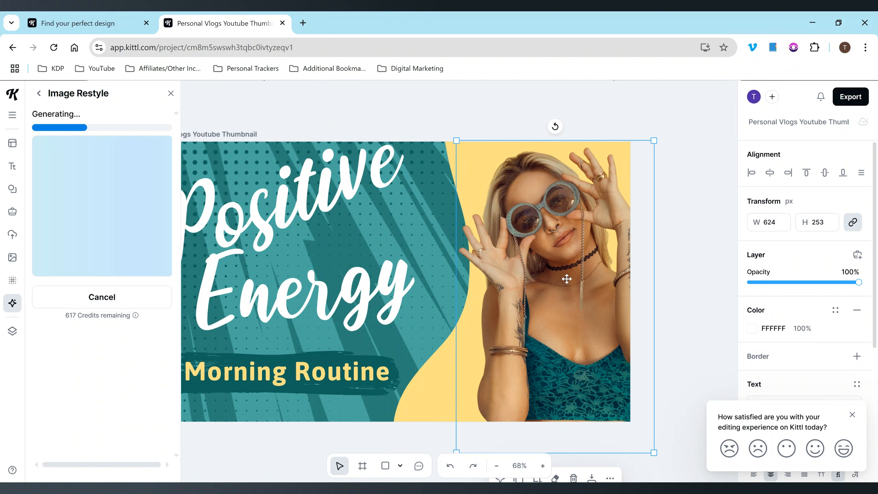
pyautogui.press('Delete')
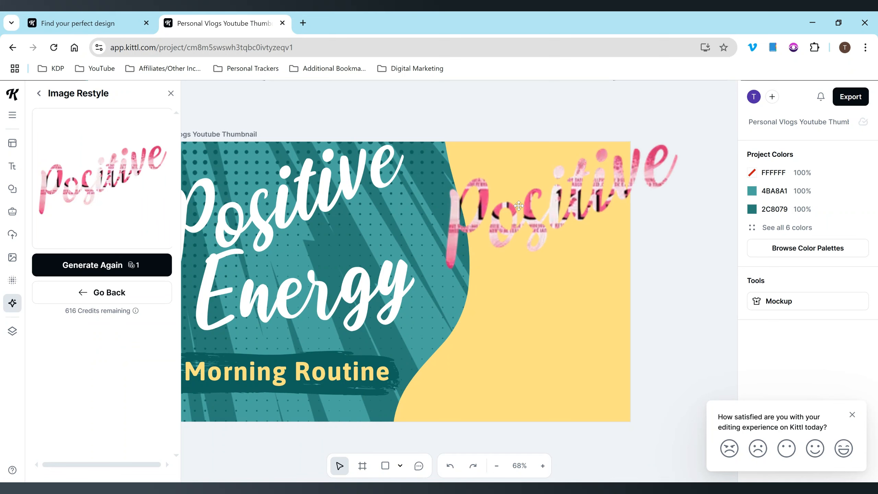
pyautogui.click(561, 206)
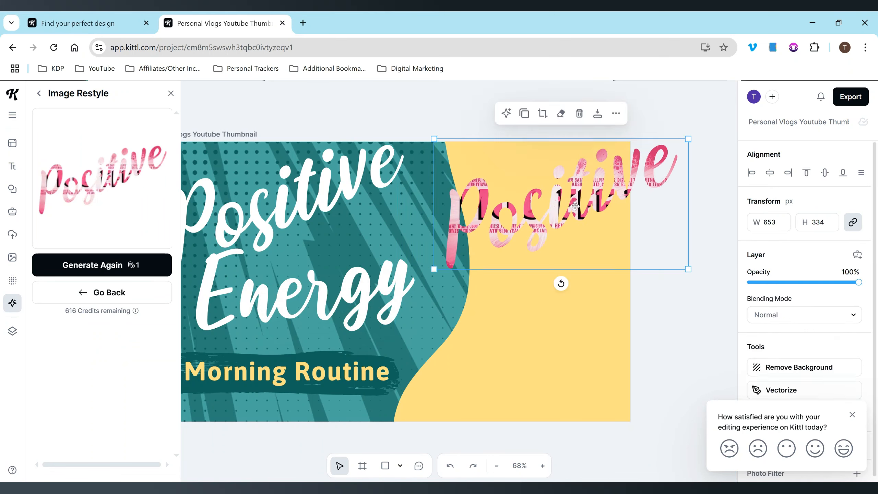
pyautogui.moveTo(575, 207); pyautogui.dragTo(365, 240)
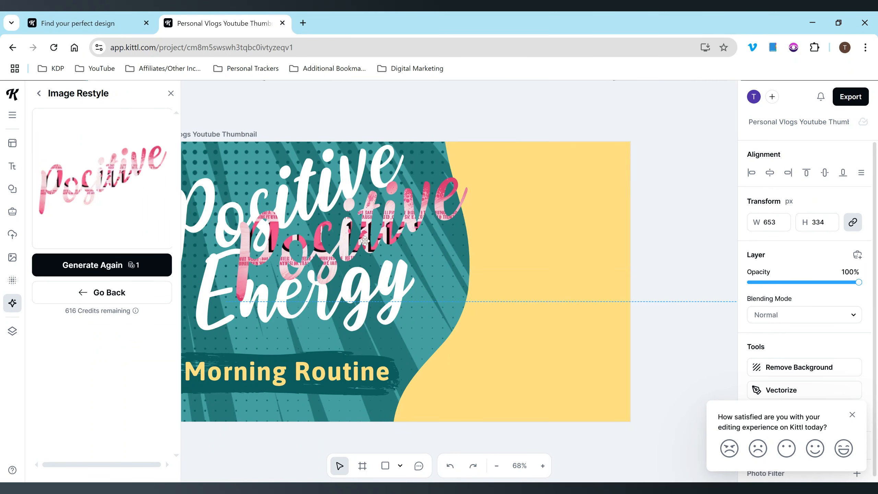
# Shorten the restyle prompt to "bold pink" and generate a new restyle from the white "Positive" headline
pyautogui.click(116, 294)
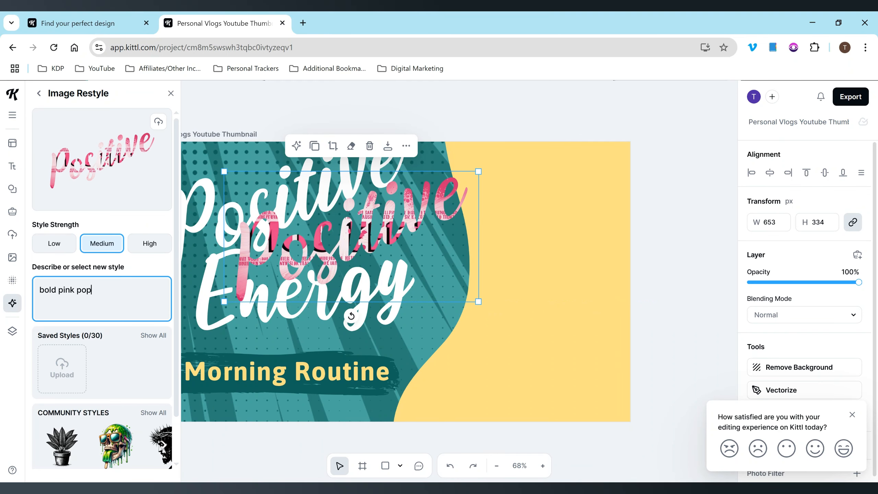
pyautogui.press('BackSpace')
pyautogui.press('BackSpace')
pyautogui.press('BackSpace')
pyautogui.press('BackSpace')
pyautogui.write('pl')
pyautogui.press('BackSpace')
pyautogui.press('BackSpace')
pyautogui.scroll(-2, 102, 277)
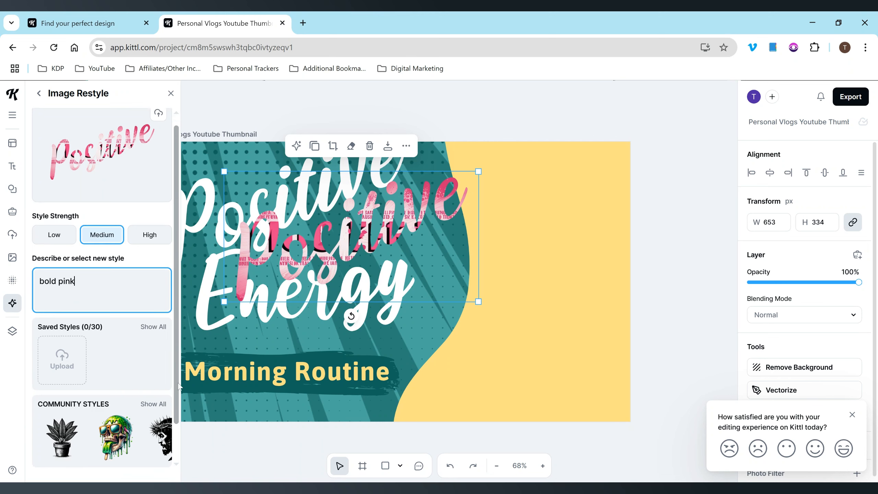
pyautogui.click(206, 197)
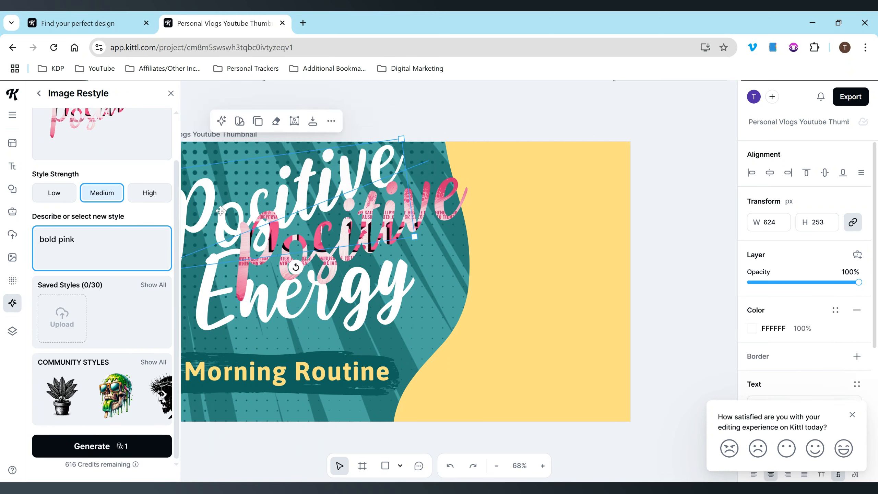
pyautogui.click(140, 450)
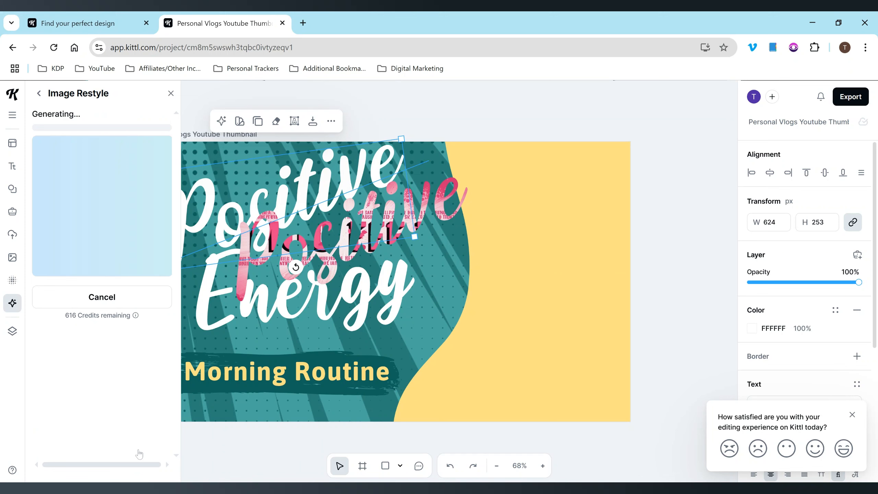
# Delete the patterned pink "Positive" image and move the newly generated pink one over the white headline
pyautogui.click(451, 209)
pyautogui.press('Delete')
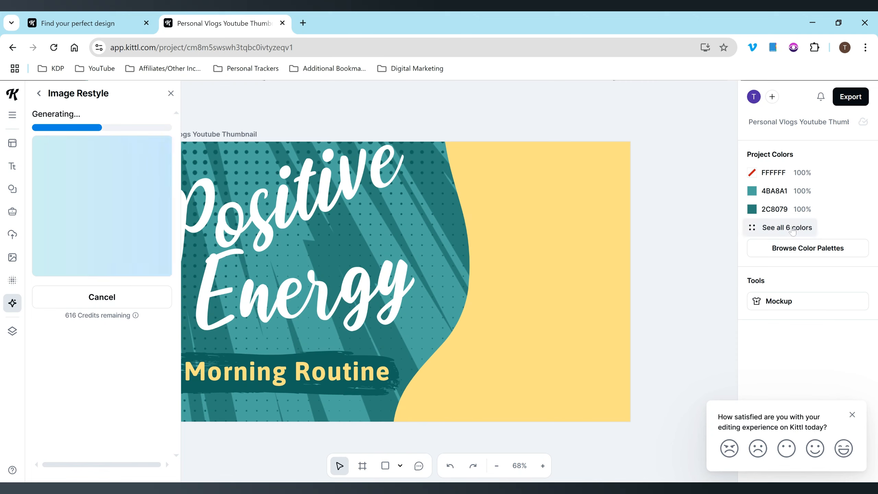
pyautogui.click(829, 226)
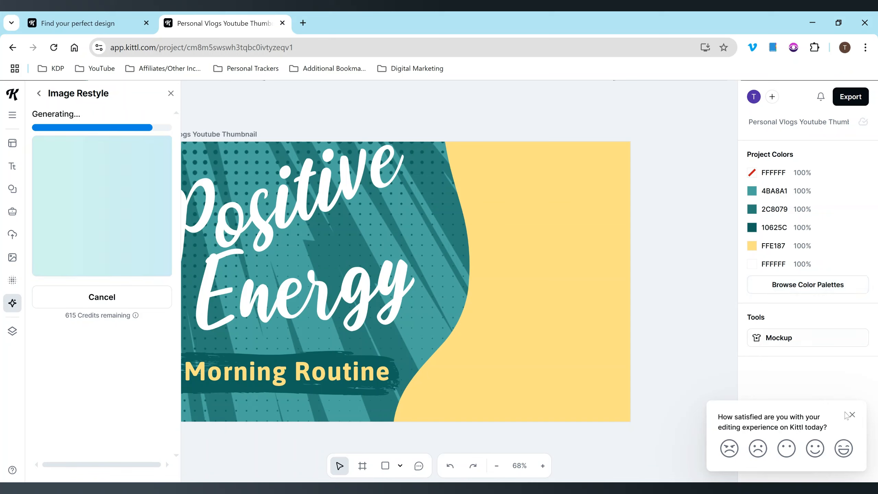
pyautogui.click(850, 415)
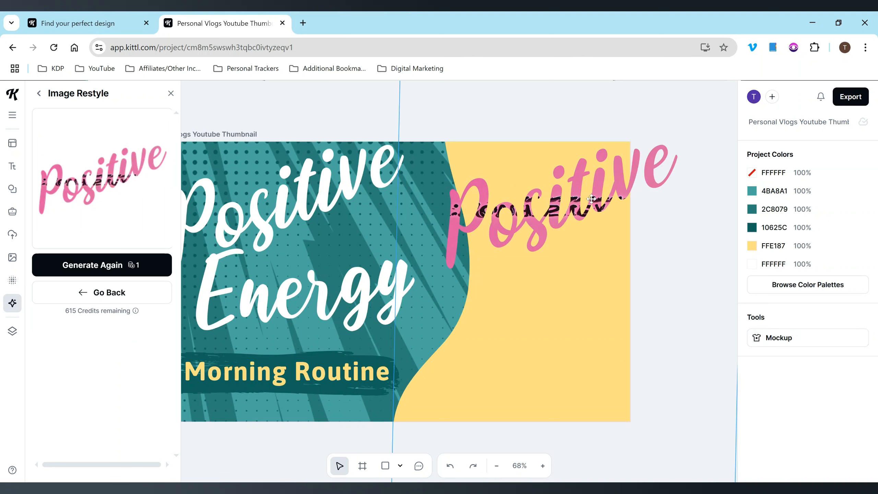
pyautogui.click(584, 198)
pyautogui.moveTo(584, 198); pyautogui.dragTo(381, 202)
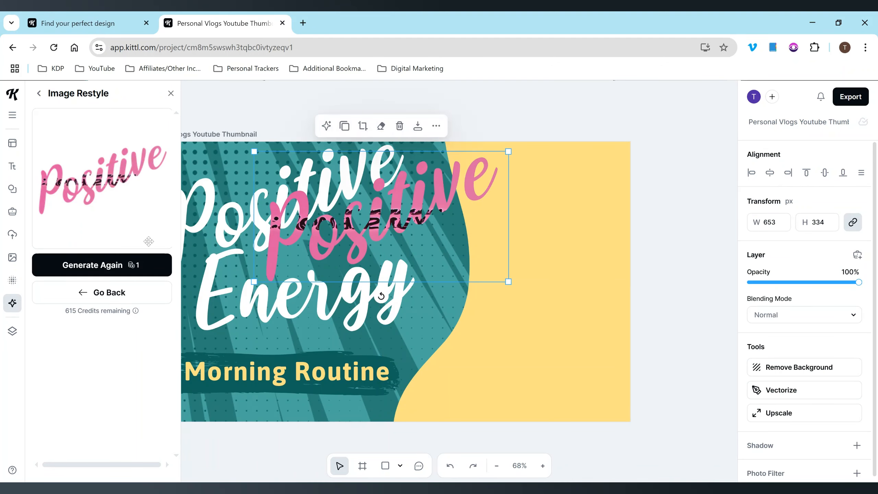
# Try generating a restyle of the pink "Positive" image with the prompt "bold pink plain"
pyautogui.click(119, 293)
pyautogui.write('plain')
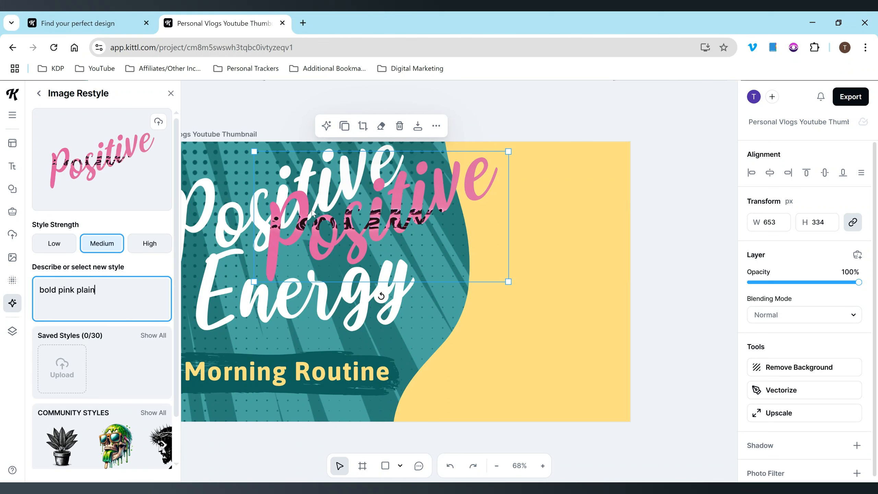
pyautogui.scroll(-2, 163, 350)
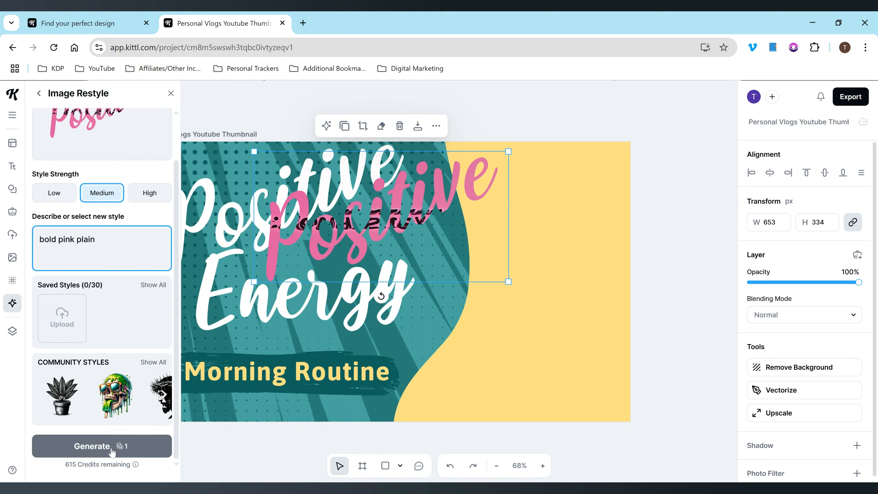
pyautogui.click(111, 450)
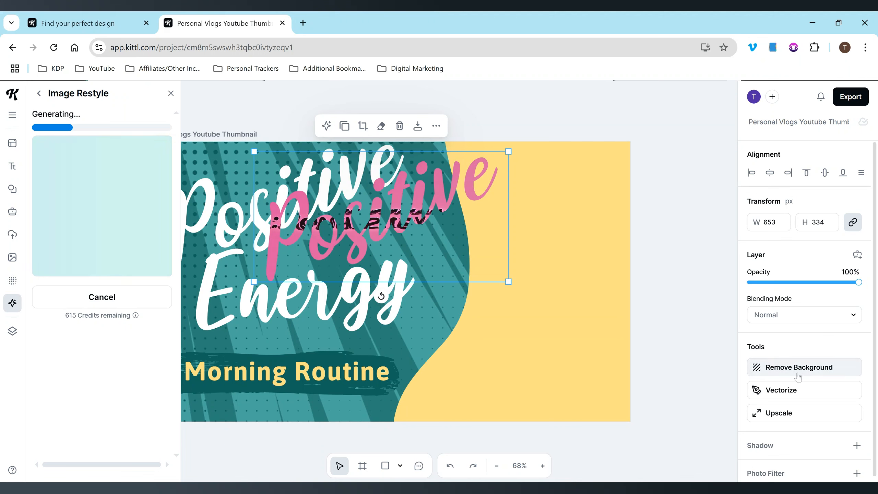
pyautogui.moveTo(874, 304); pyautogui.dragTo(872, 381)
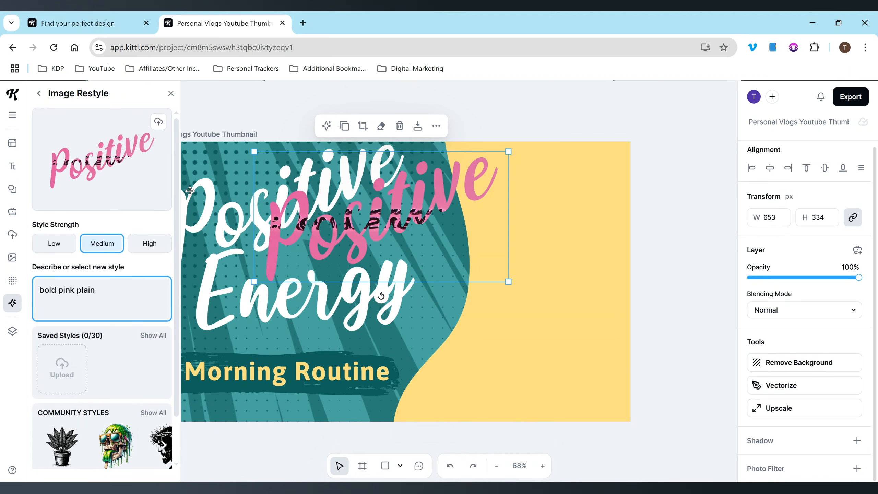
# Make the white "Positive" headline the restyle source and try generating it with the prompt "bold pink plain"
pyautogui.doubleClick(210, 205)
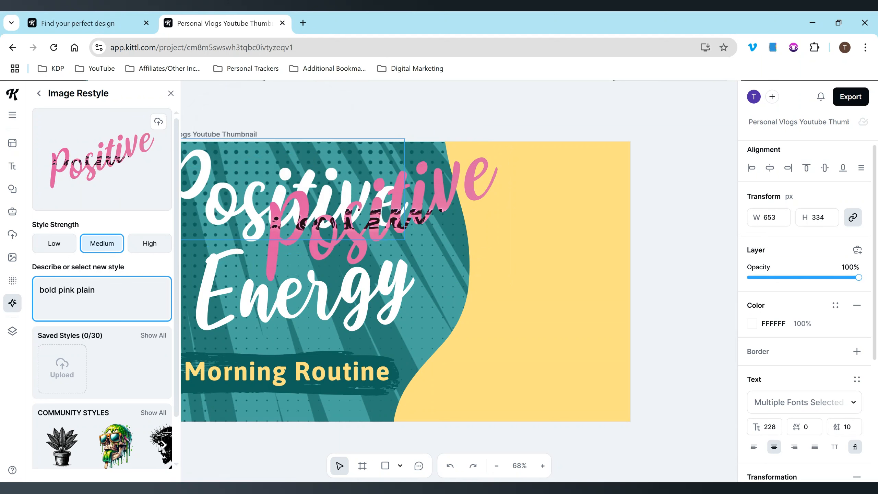
pyautogui.moveTo(174, 181); pyautogui.dragTo(169, 286)
pyautogui.click(104, 445)
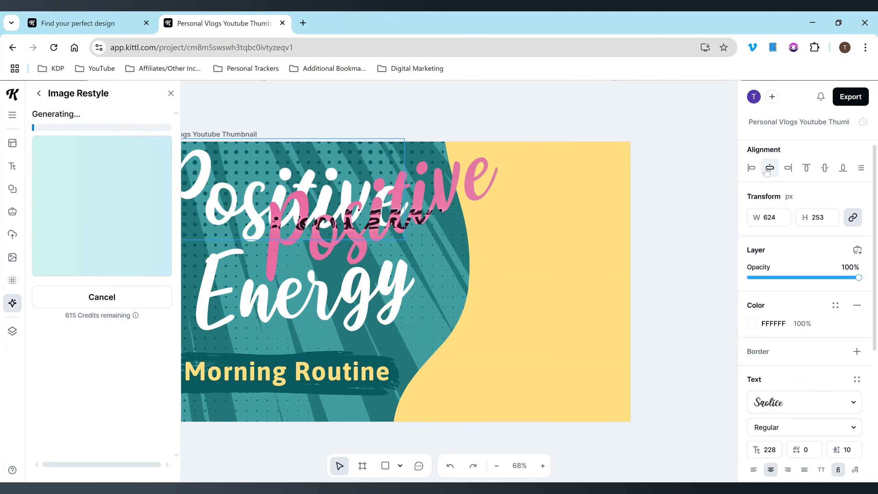
pyautogui.click(101, 298)
# Change the restyle prompt to "bold pink pop" and generate a new version of the white "Positive" headline at Medium strength
pyautogui.write('bold pink plain')
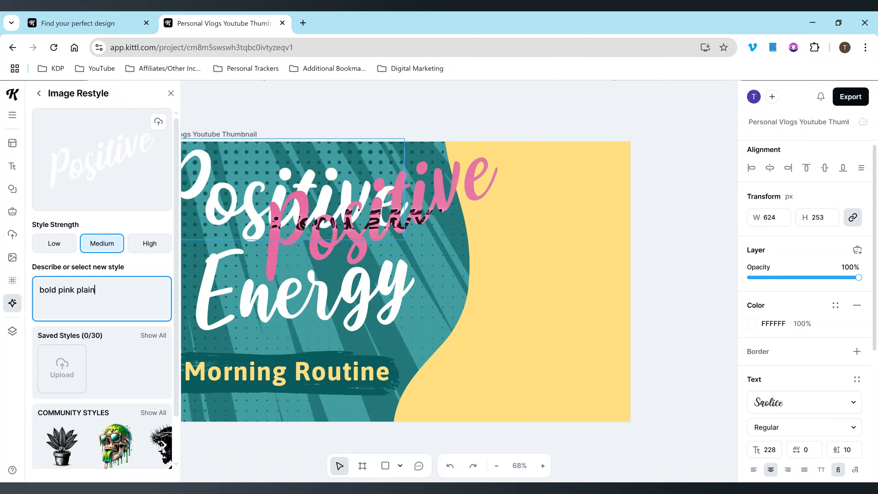
pyautogui.press('BackSpace')
pyautogui.press('BackSpace')
pyautogui.press('BackSpace')
pyautogui.press('BackSpace')
pyautogui.press('BackSpace')
pyautogui.write('pop')
pyautogui.scroll(-1, 117, 449)
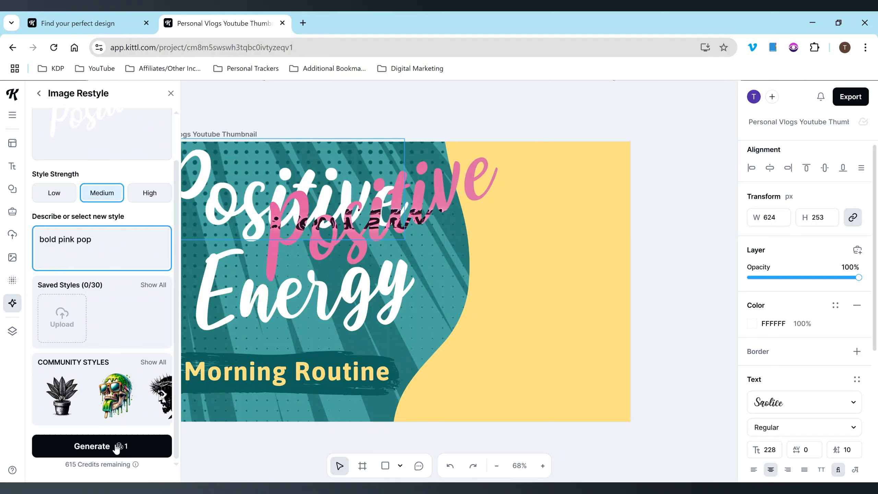
pyautogui.click(117, 446)
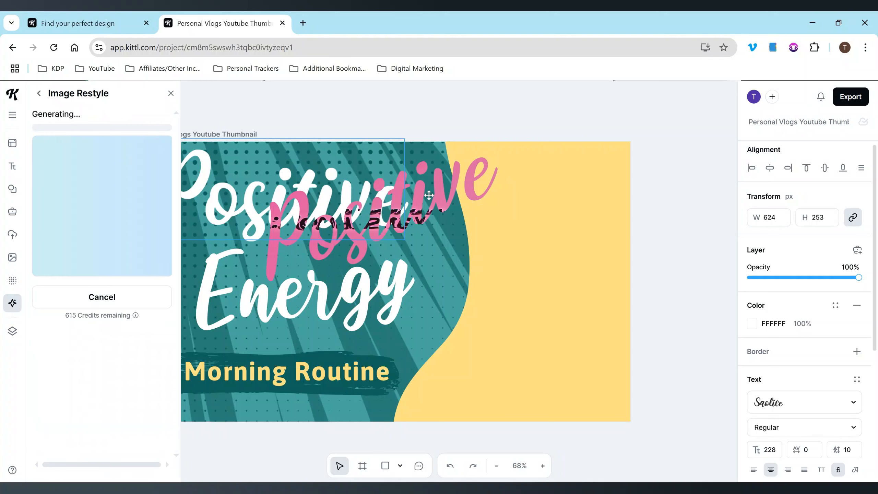
# Undo the last canvas changes to clear the old pink overlay, and delete the newly generated pink "Positive" image
pyautogui.hotkey('ctrl', 'z')
pyautogui.hotkey('ctrl', 'z')
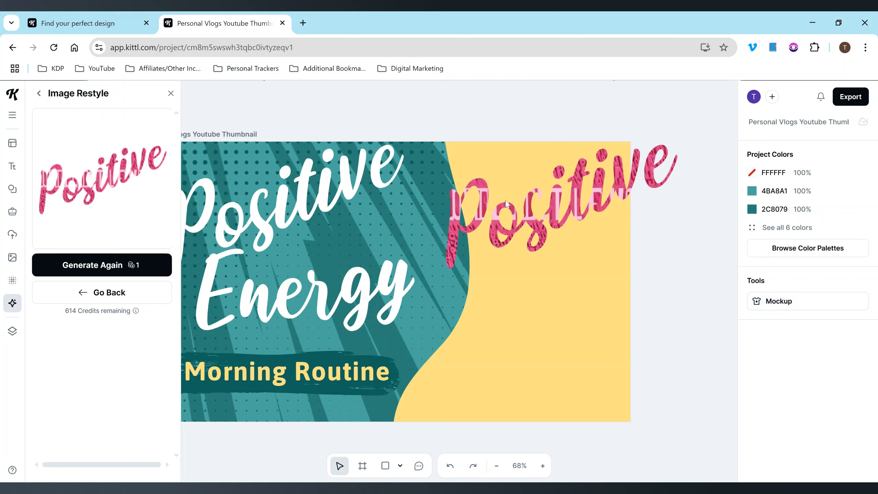
pyautogui.click(525, 236)
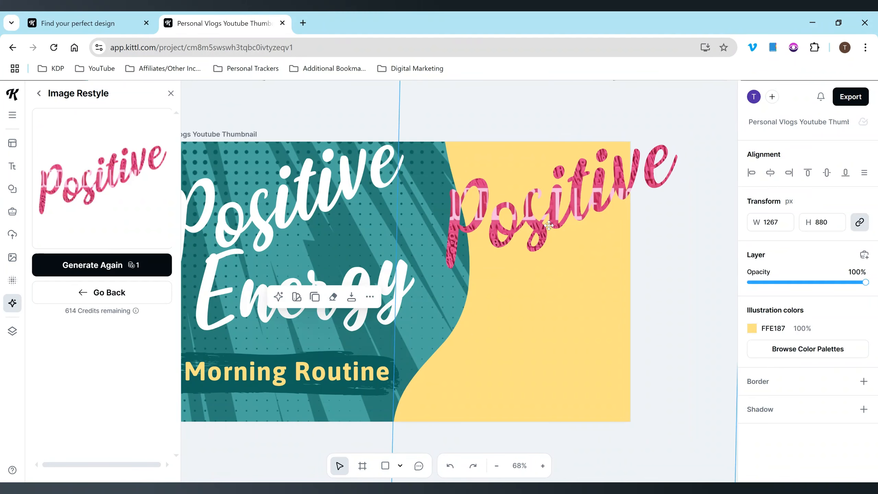
pyautogui.click(553, 213)
pyautogui.moveTo(553, 213); pyautogui.dragTo(391, 224)
pyautogui.press('Delete')
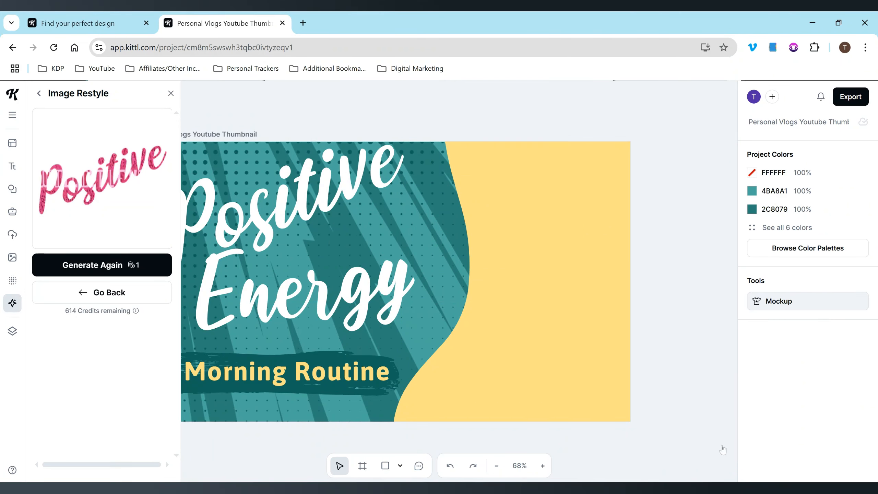
# Open the thumbnail design in the Mockup tool to browse the available mockup categories, and close the project
pyautogui.click(827, 306)
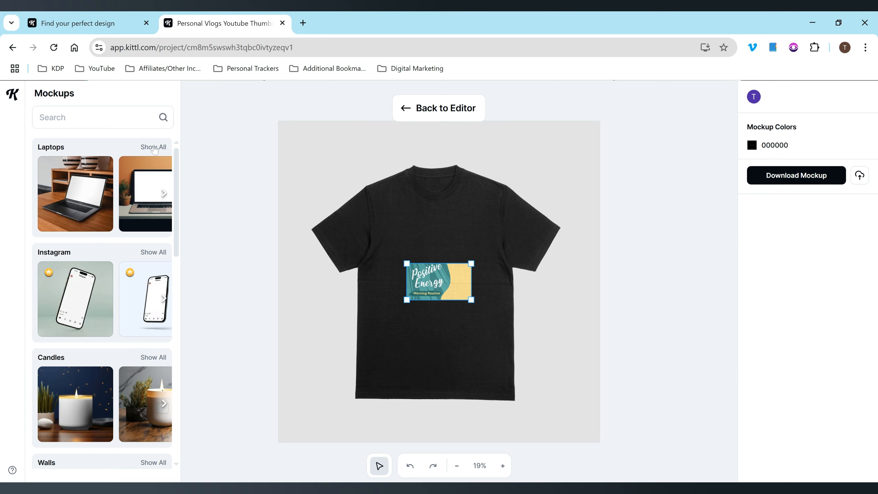
pyautogui.moveTo(176, 233); pyautogui.dragTo(171, 392)
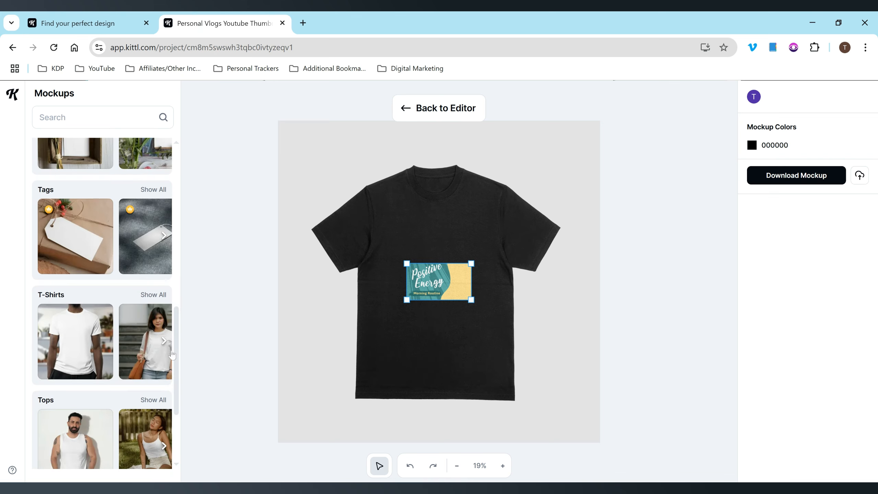
pyautogui.moveTo(176, 345); pyautogui.dragTo(178, 468)
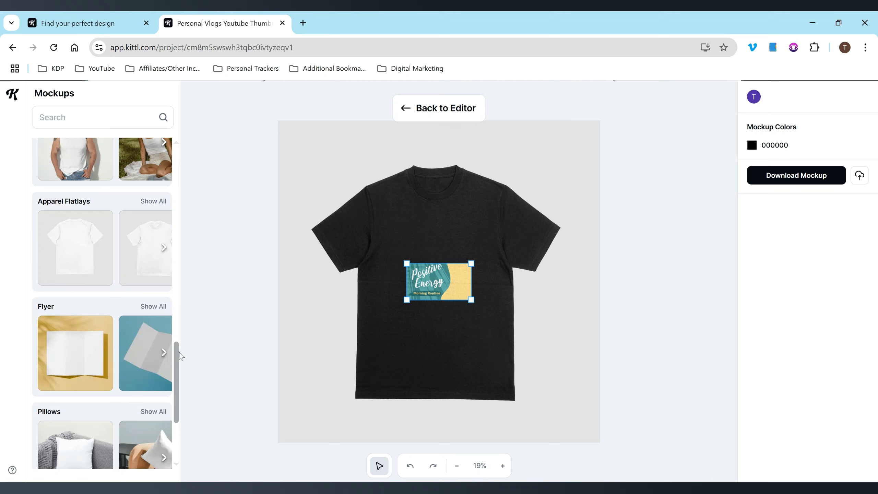
pyautogui.moveTo(177, 352); pyautogui.dragTo(194, 87)
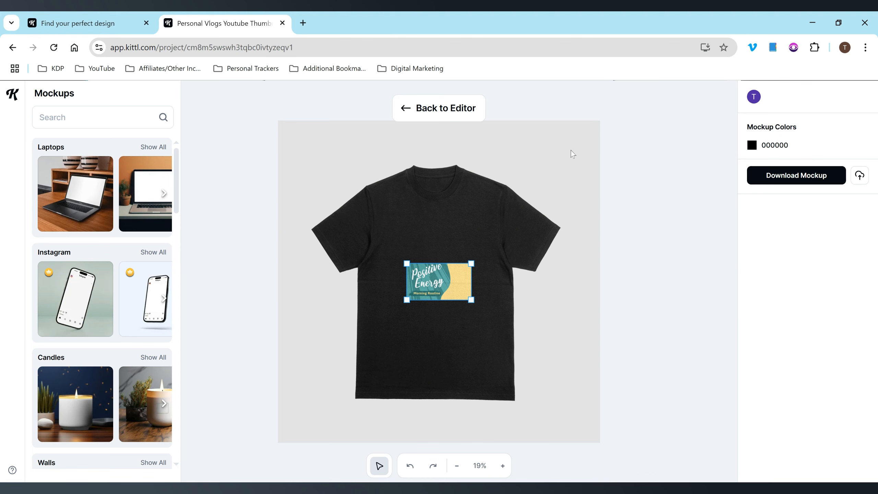
pyautogui.click(282, 24)
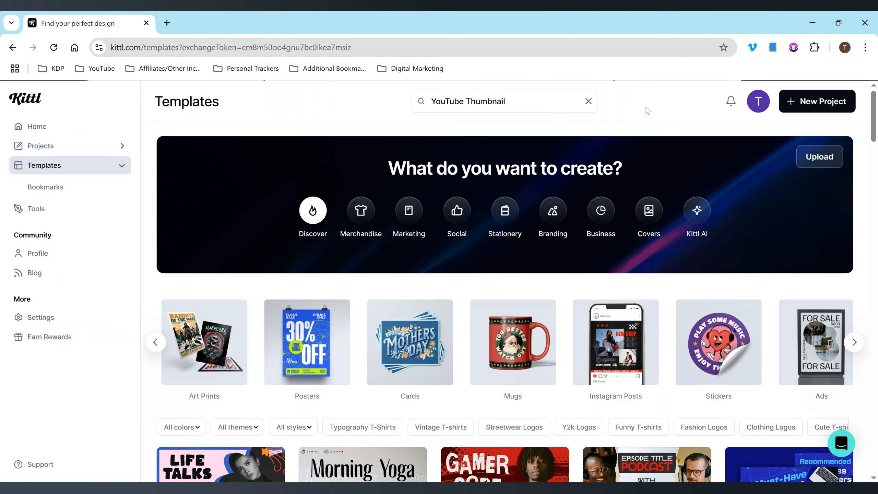